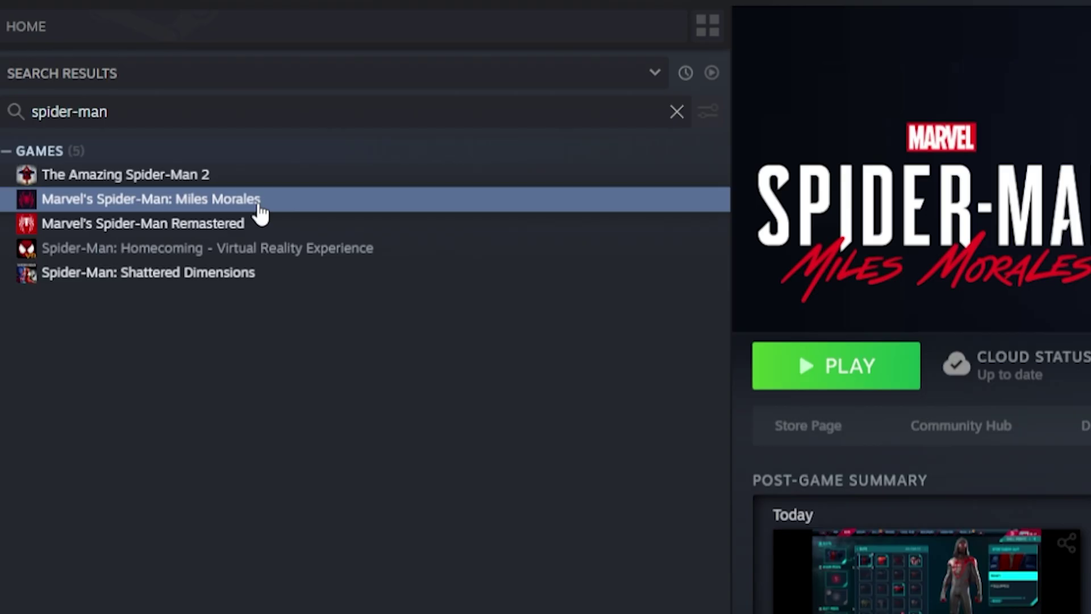
Open the local files folder of Marvel's Spider-Man: Miles Morales and move its window over the game library.
right_click(259, 204)
mouse_move(324, 301)
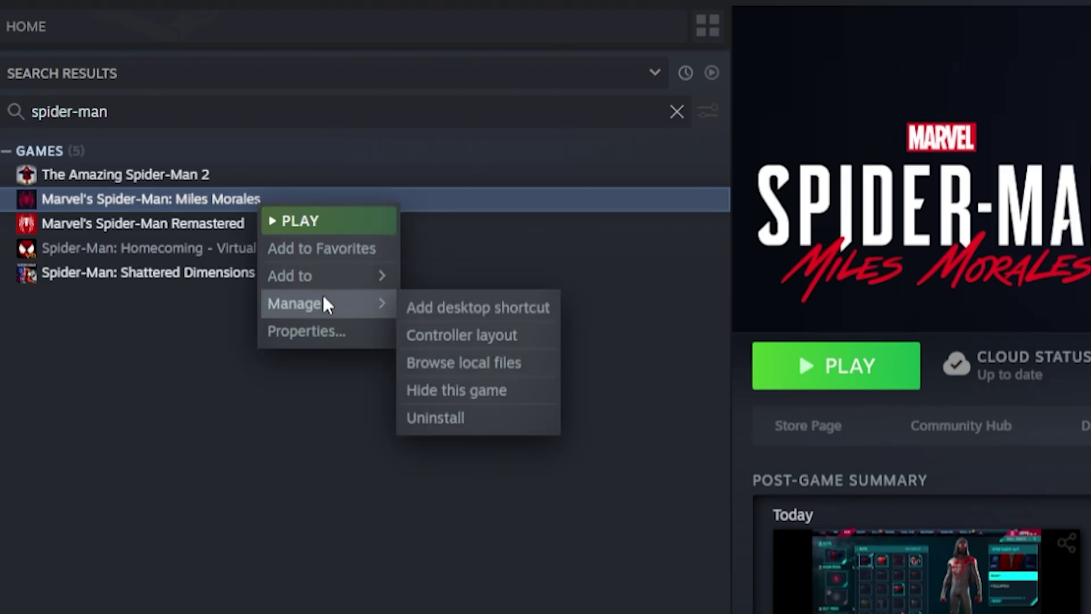
left_click(473, 362)
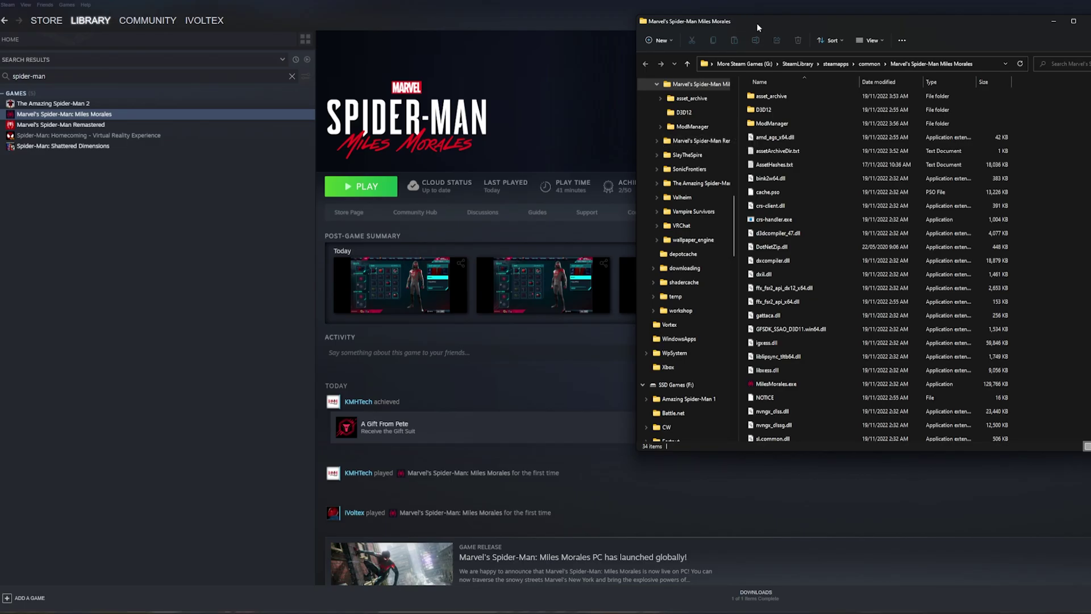
left_click_drag(752, 24, 388, 76)
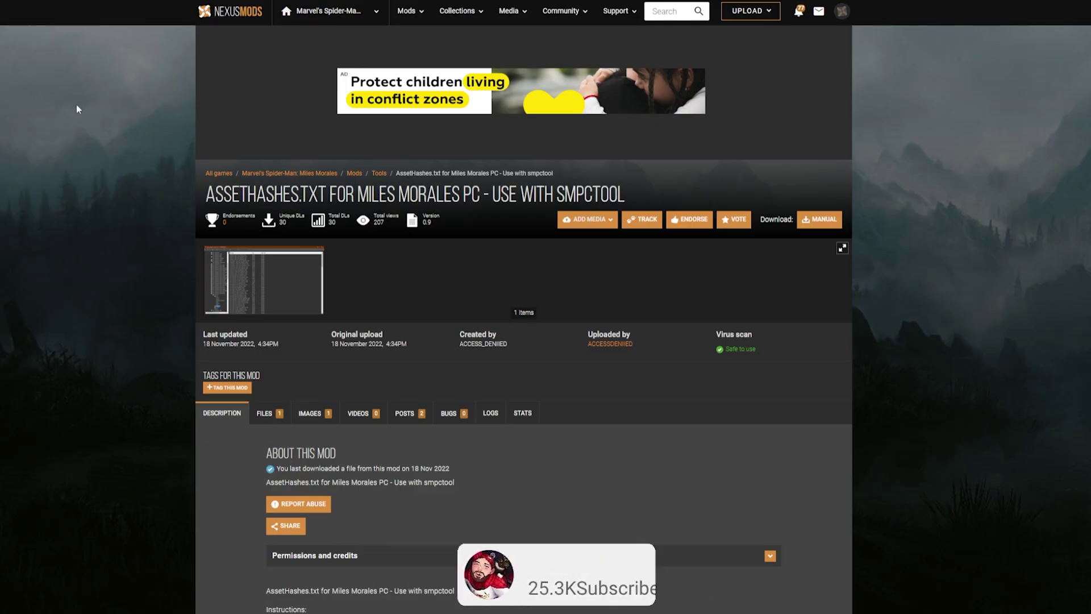
Open the file list of the AssetHashes.txt for Miles Morales PC mod and proceed to its manual download options.
scroll(397, 308, "down", 2)
scroll(366, 204, "up", 1)
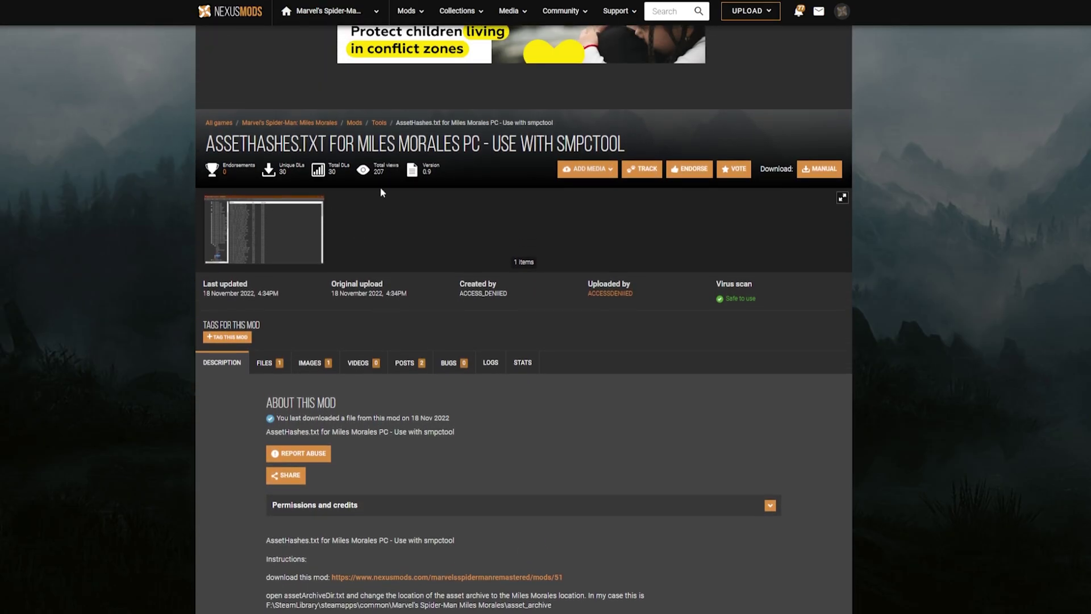
left_click_drag(208, 142, 395, 146)
left_click(479, 175)
scroll(670, 88, "up", 1)
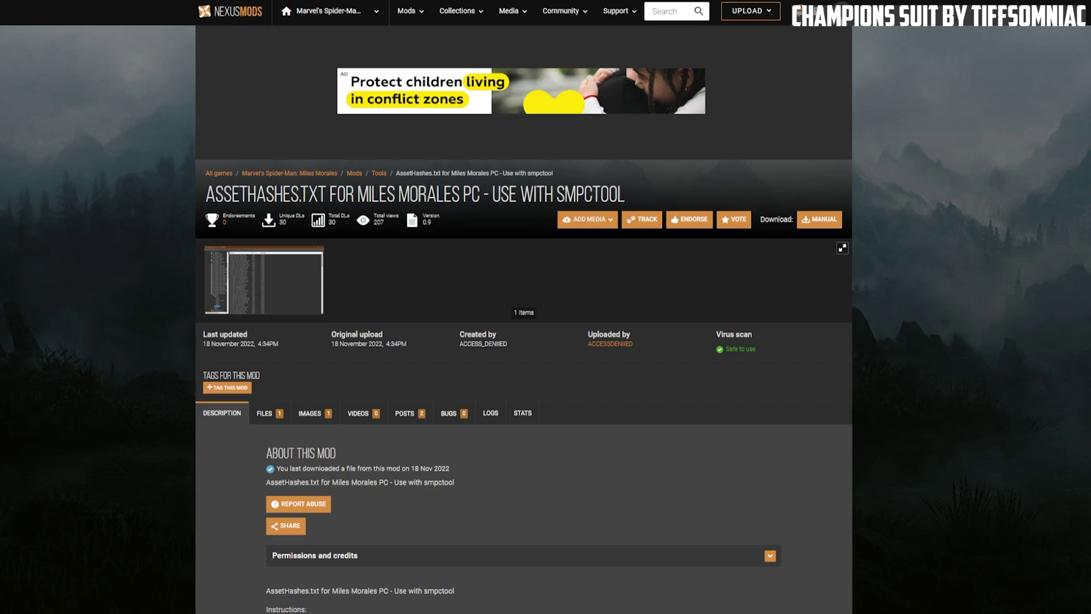
left_click(266, 413)
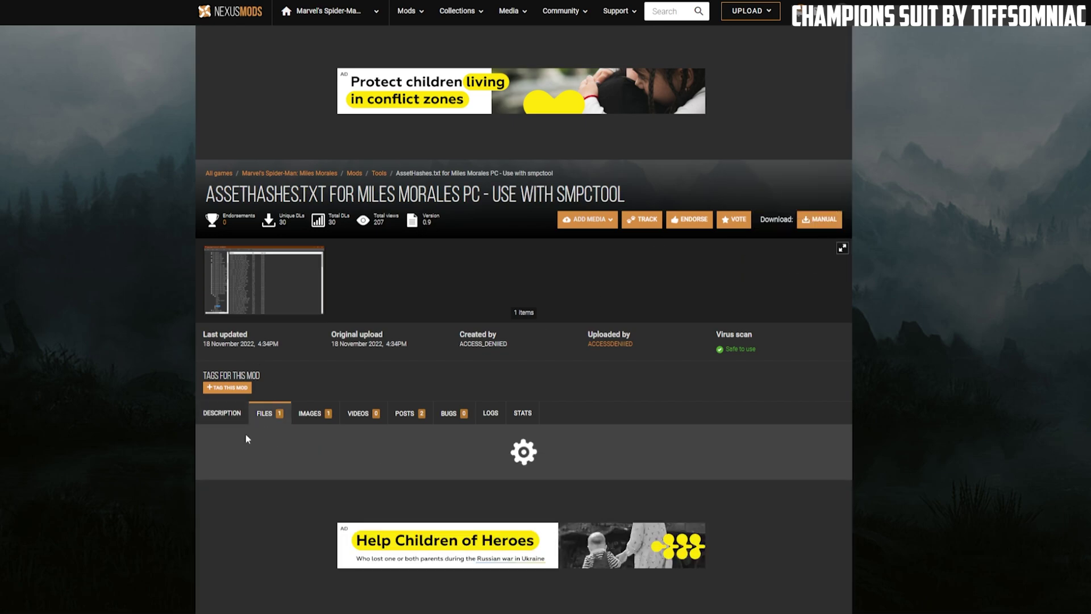
scroll(210, 409, "down", 5)
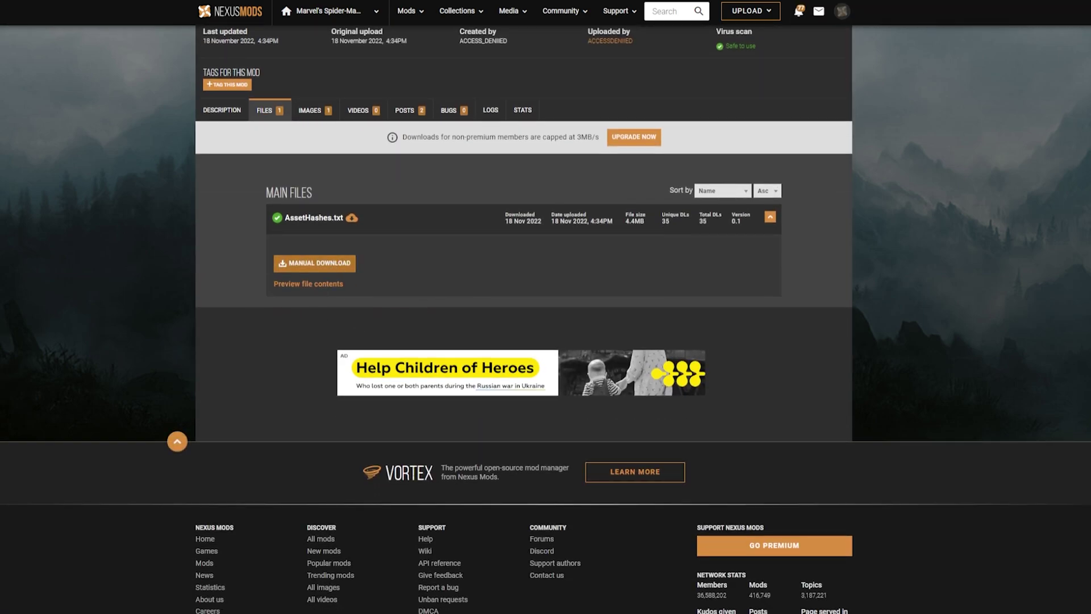
left_click(314, 262)
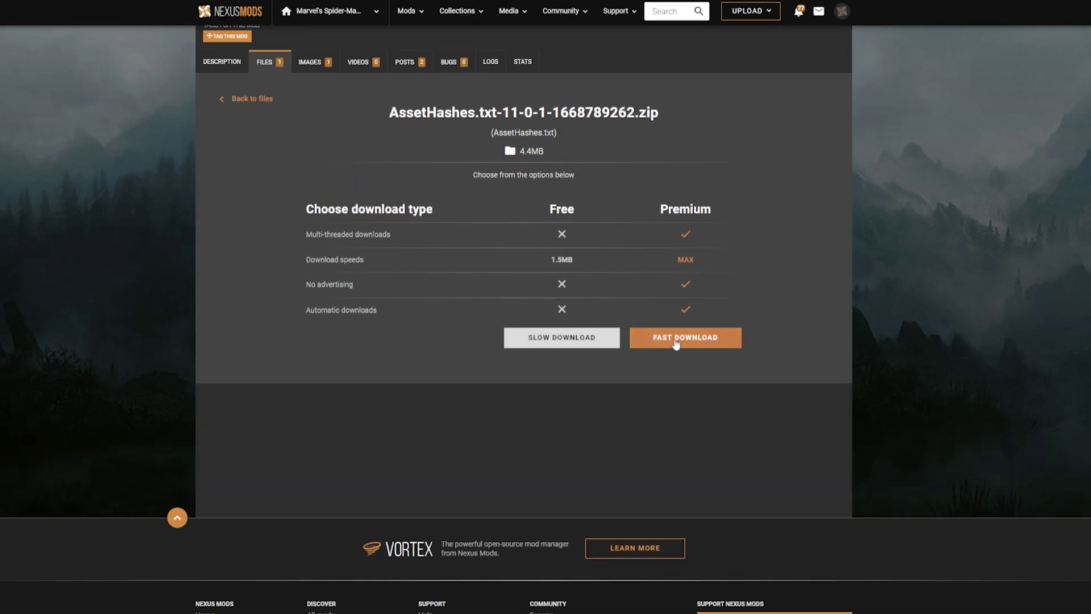
Switch to the Spider-Man PC Modding Tool page and show its downloadable files.
left_click(165, 2)
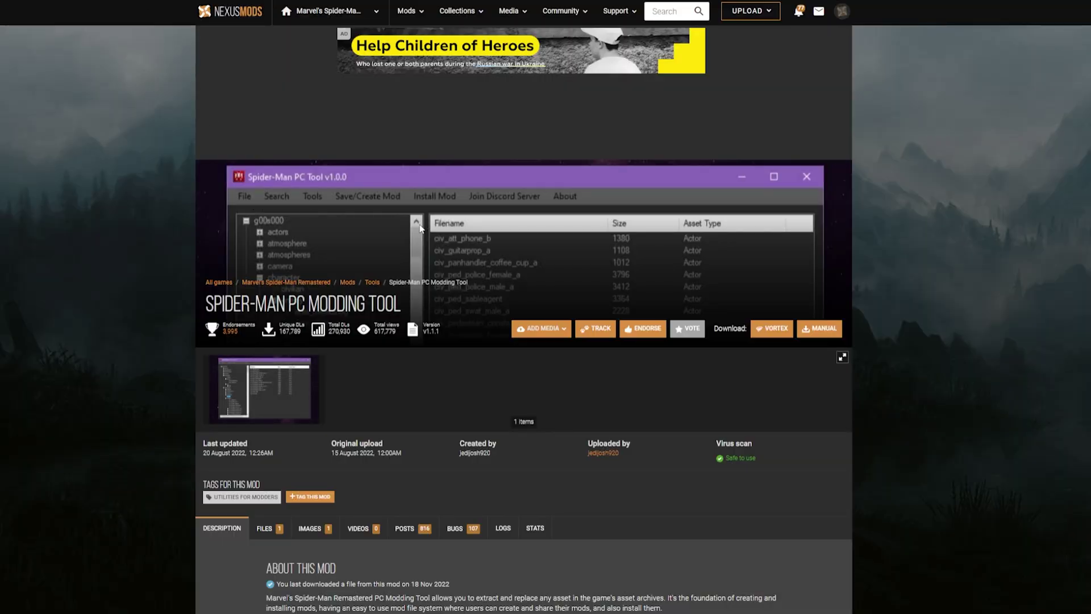
scroll(360, 185, "down", 3)
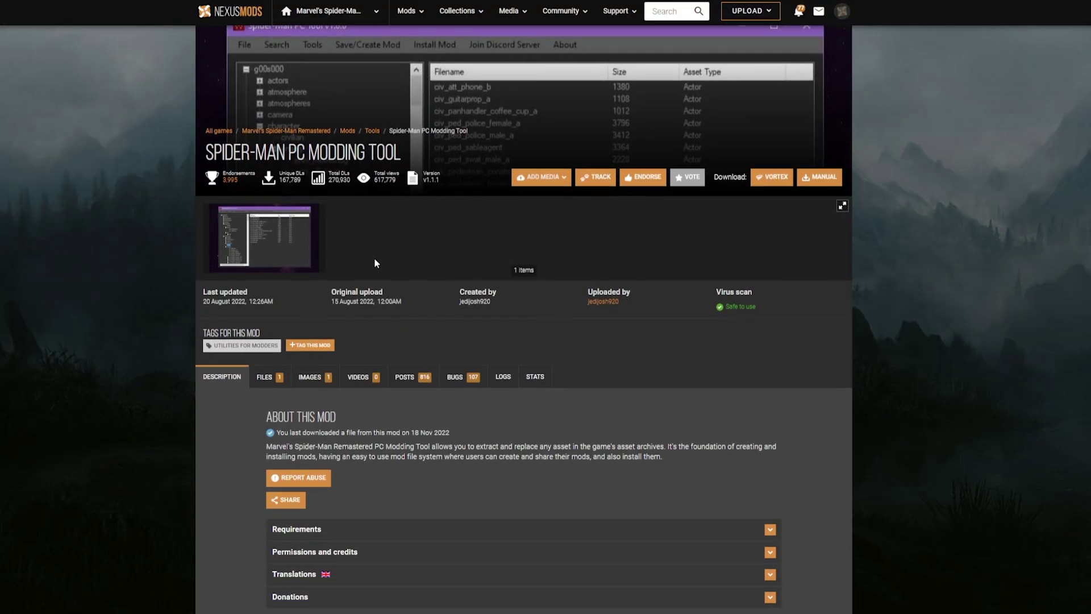
left_click(265, 377)
scroll(231, 411, "down", 4)
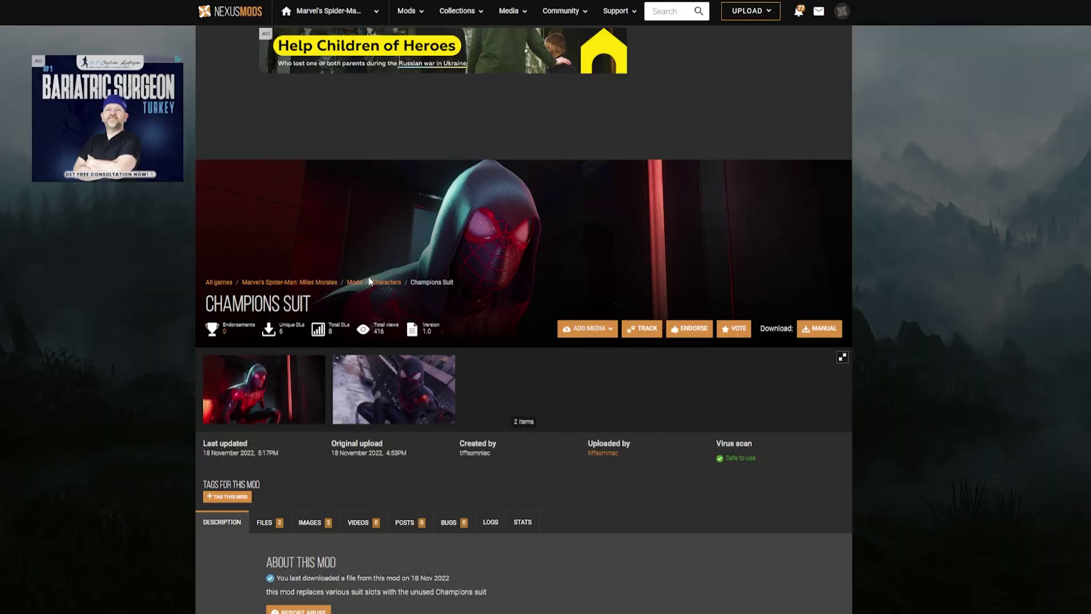
Review the Champions Suit mod page and display its main files.
scroll(369, 281, "down", 3)
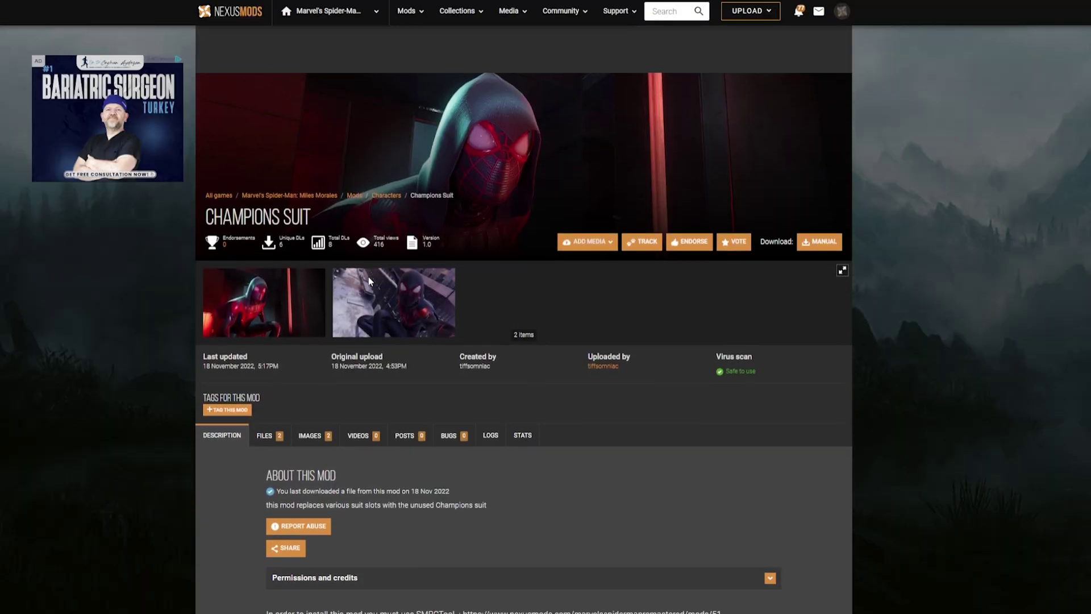
scroll(396, 246, "up", 2)
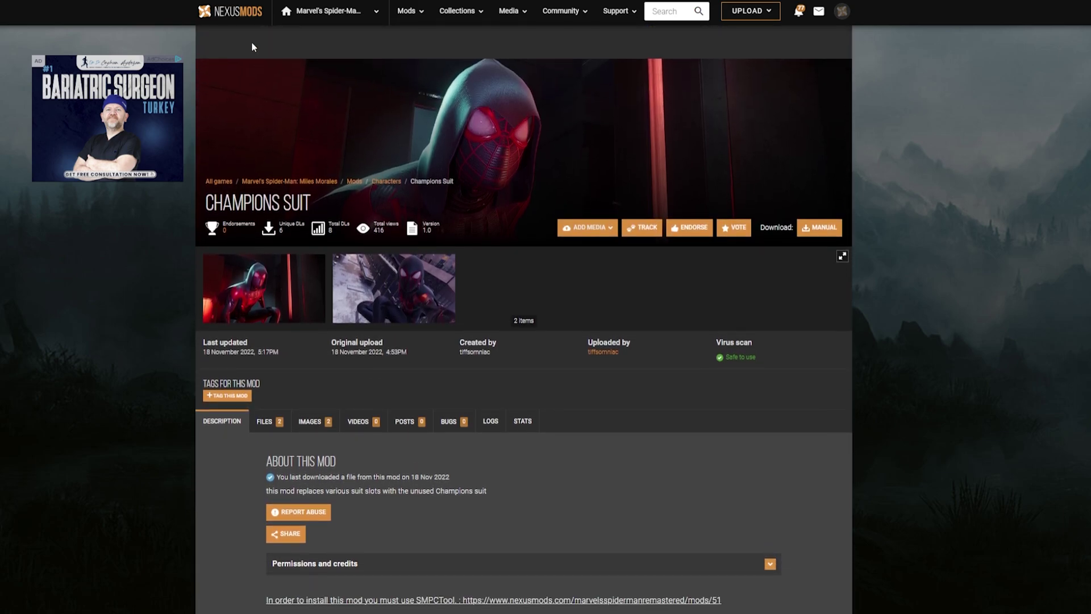
left_click(278, 434)
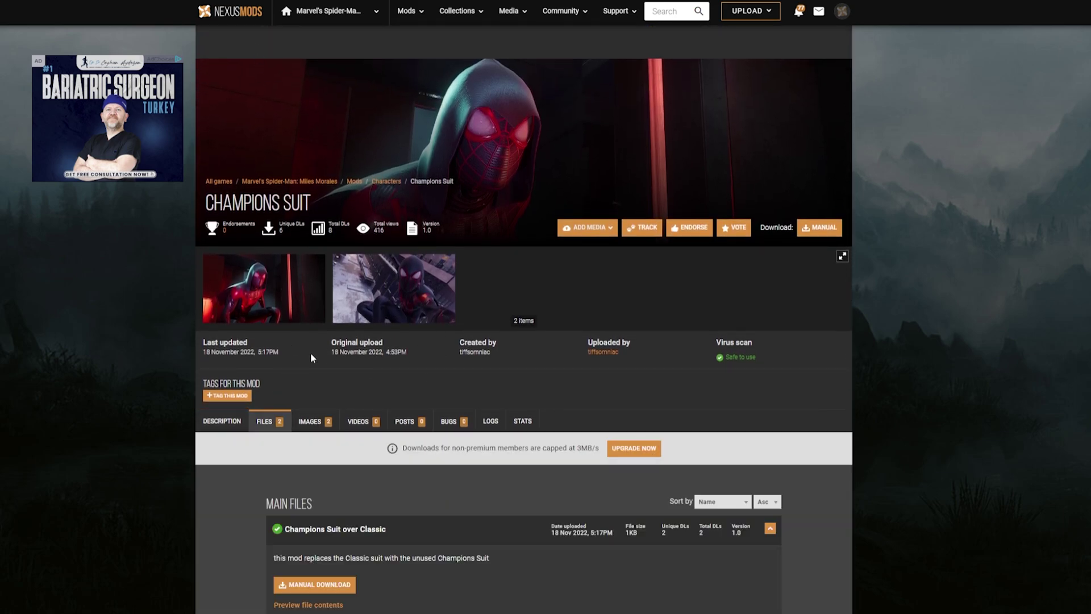
scroll(320, 333, "down", 4)
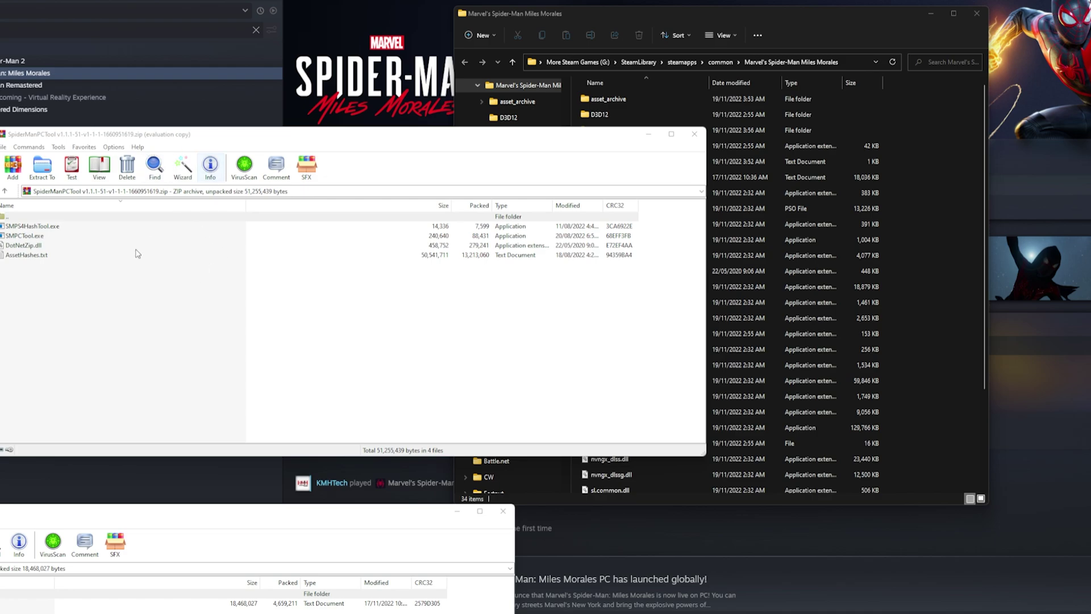
Extract all files from the SpiderManPCTool archive into the Marvel's Spider-Man Miles Morales game folder and check the folder contents.
left_click_drag(32, 279, 24, 234)
left_click_drag(67, 136, 0, 126)
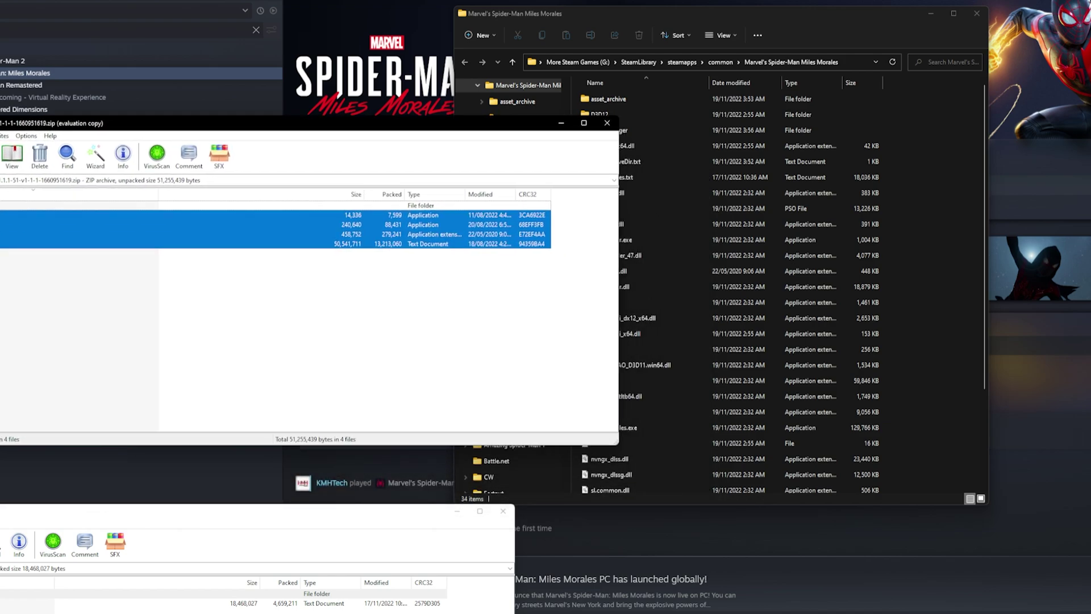
left_click(899, 185)
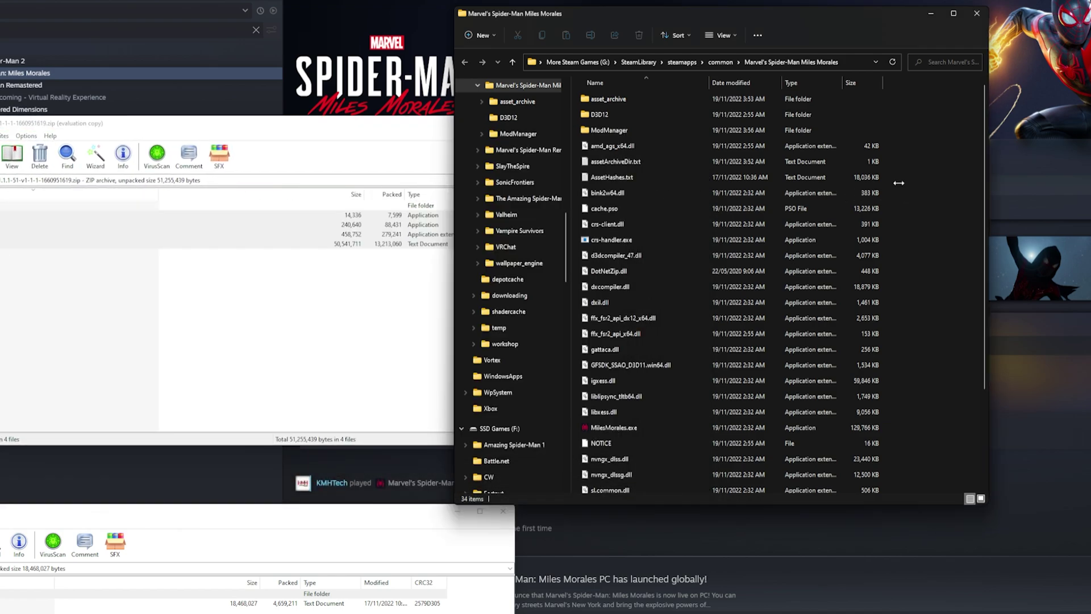
left_click(461, 218)
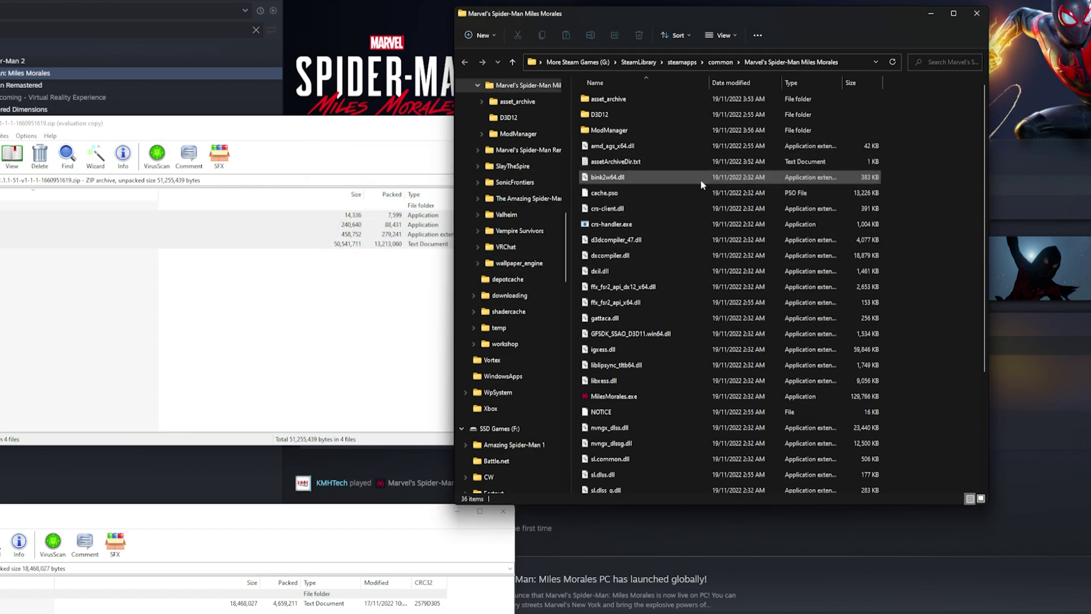
scroll(717, 239, "down", 4)
scroll(718, 317, "up", 4)
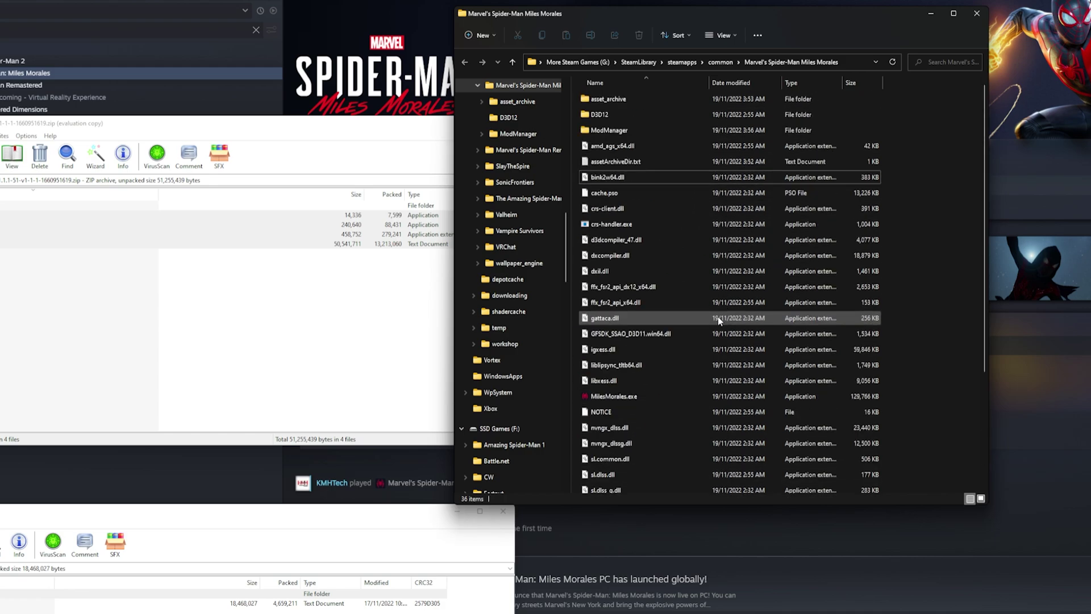
scroll(718, 316, "down", 3)
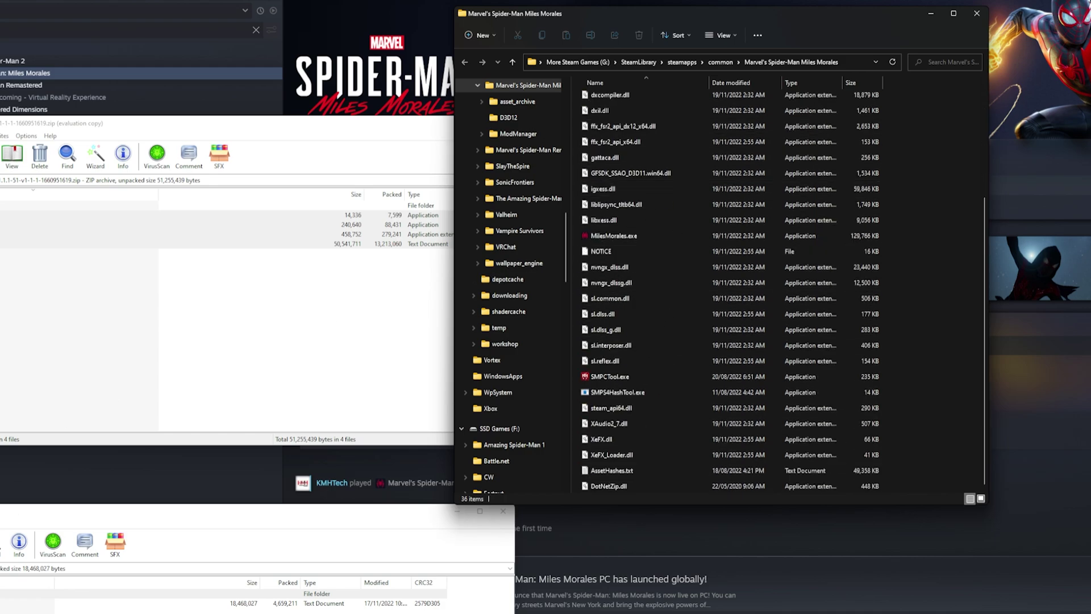
Replace AssetHashes.txt in the game folder with the version from the AssetHashes archive and launch SMPCTool.exe.
left_click_drag(1, 510, 70, 196)
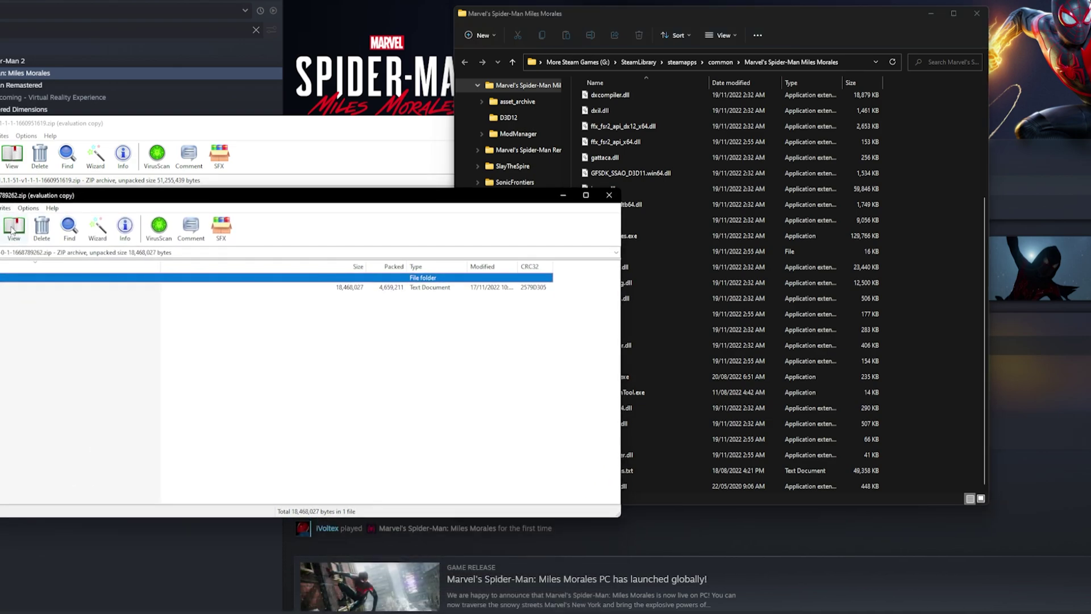
left_click_drag(483, 287, 908, 142)
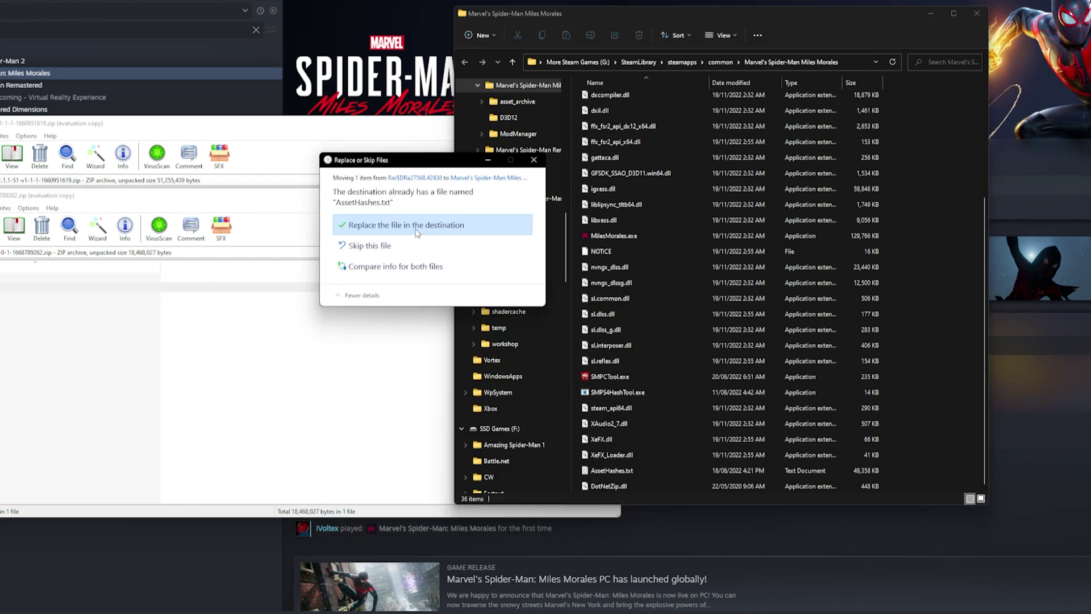
left_click(419, 227)
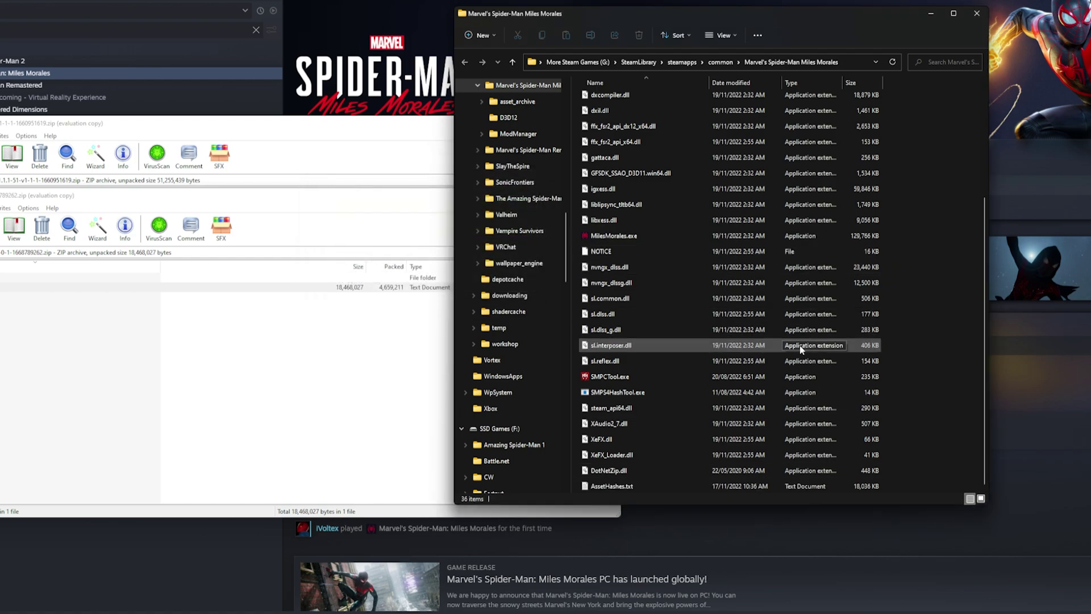
double_click(643, 377)
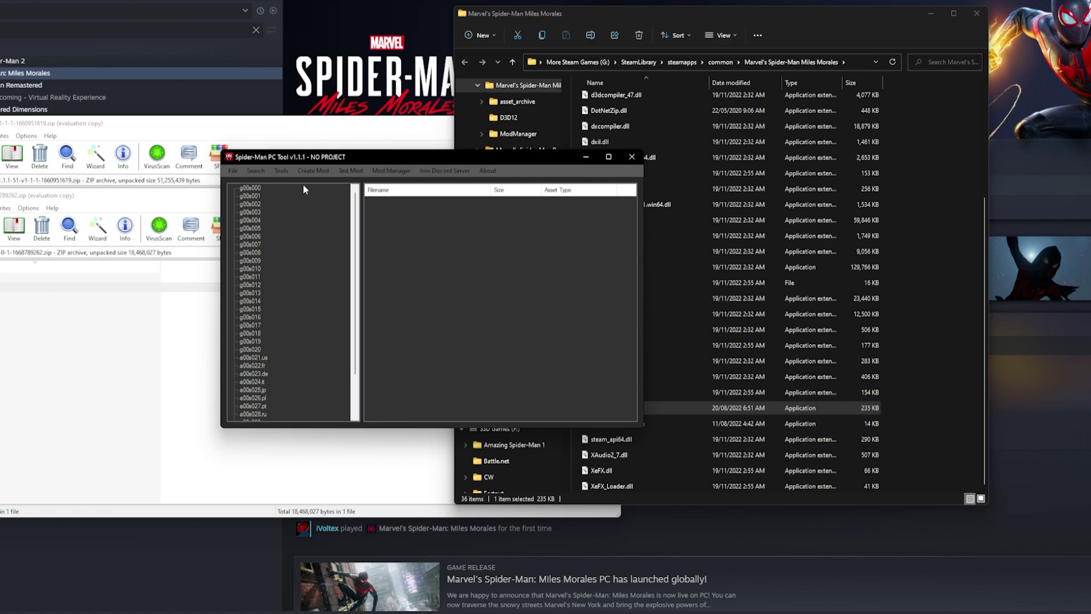
left_click(234, 170)
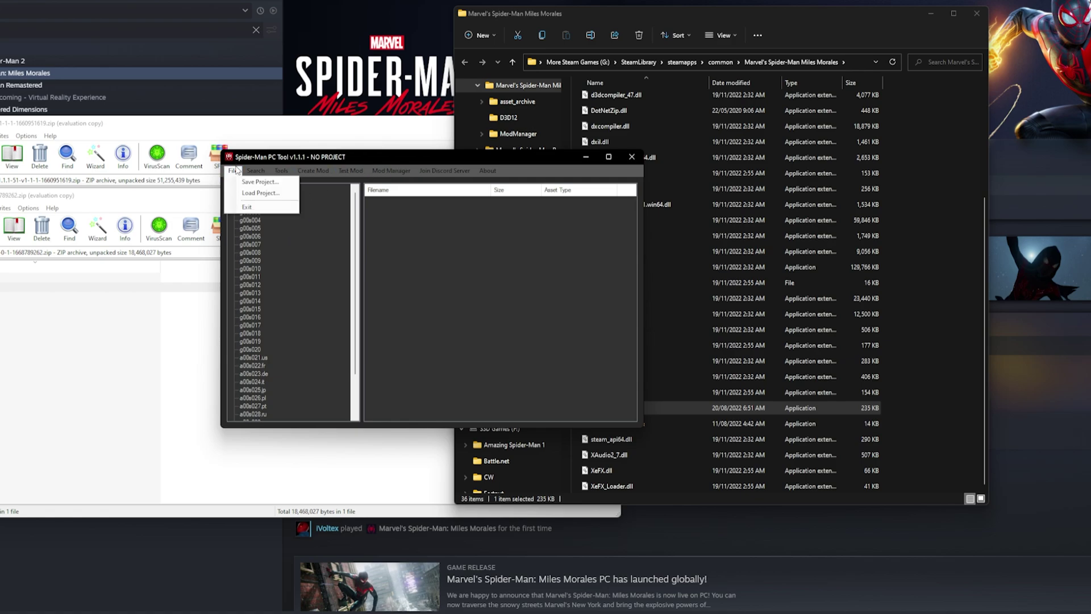
left_click(237, 170)
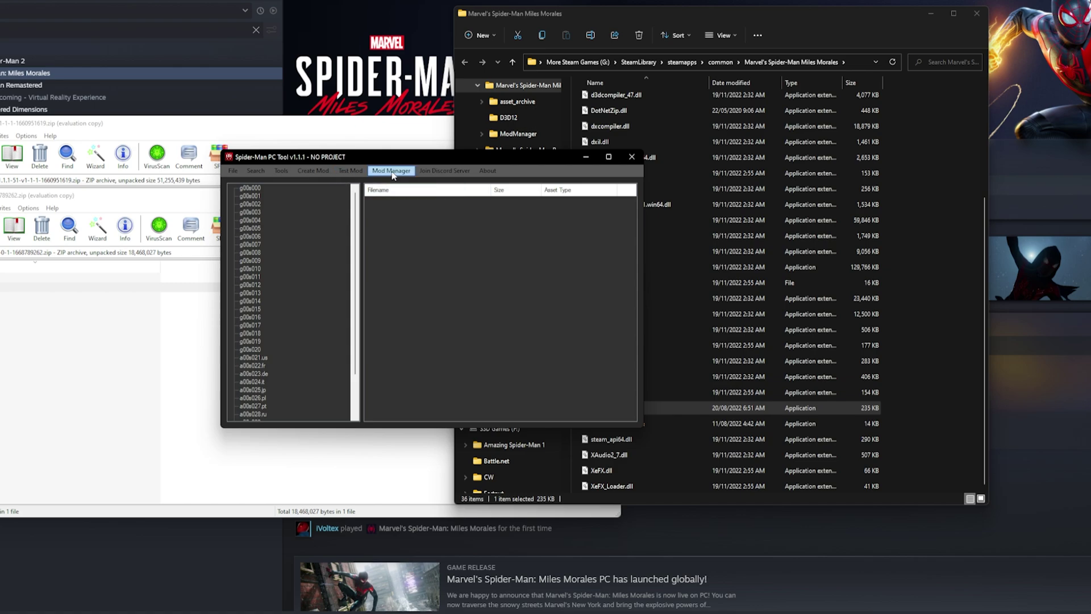
left_click(232, 171)
left_click(232, 170)
left_click(233, 170)
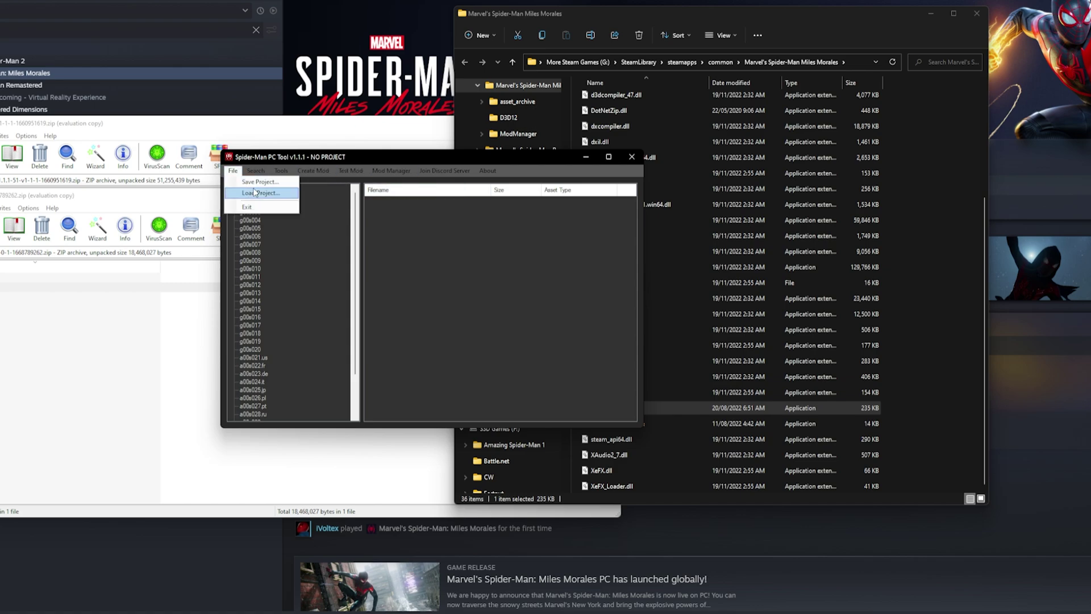
left_click(277, 170)
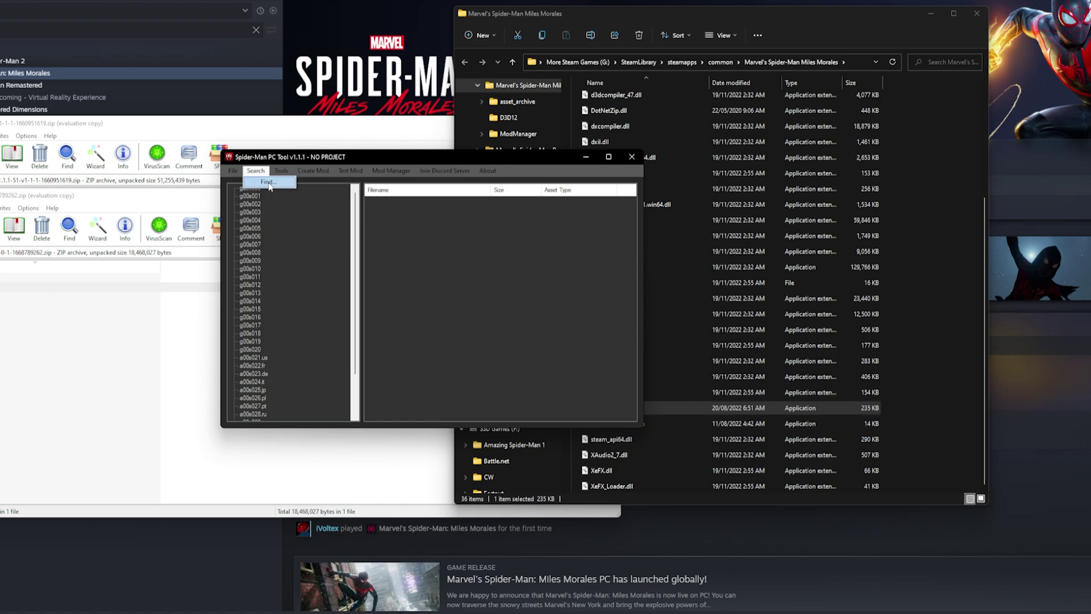
left_click(268, 182)
left_click(560, 193)
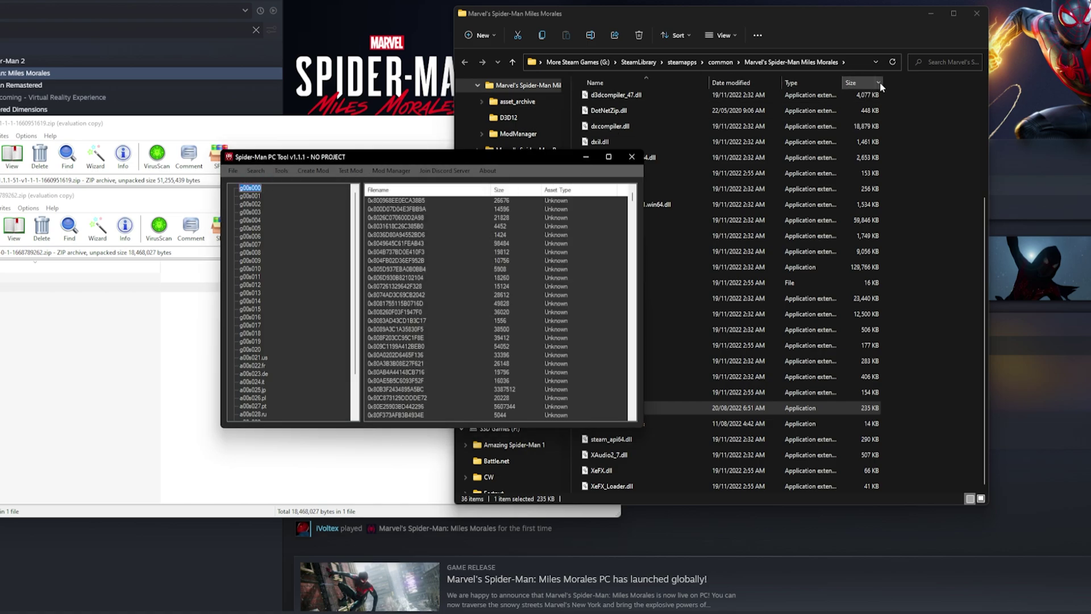
Open the asset_archive folder inside the game folder and select its full path in the address.
scroll(696, 122, "up", 4)
left_click(659, 99)
left_click(659, 98)
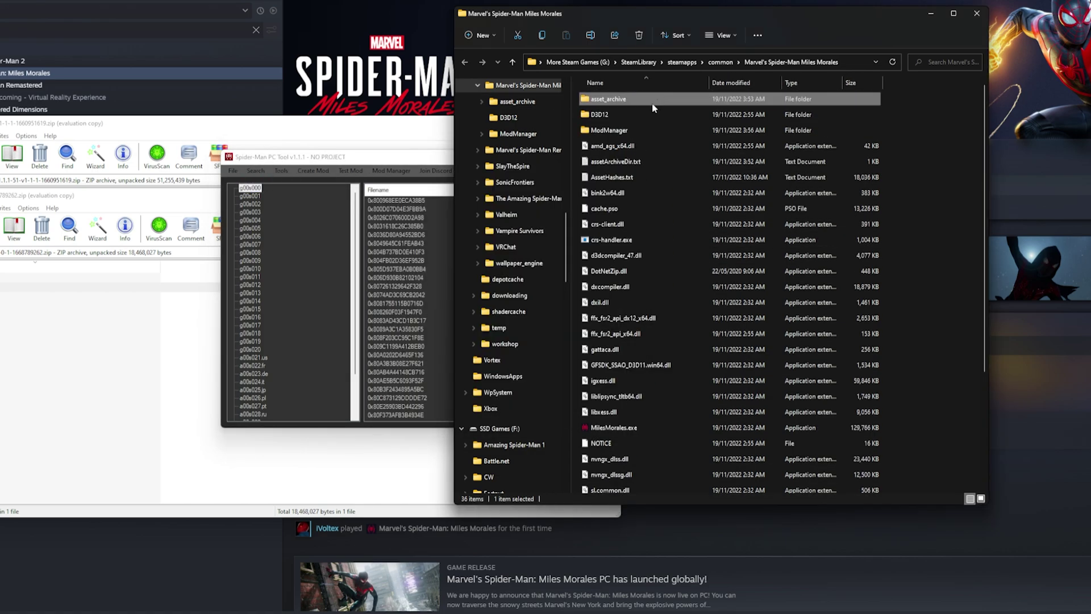
left_click(656, 103)
double_click(653, 98)
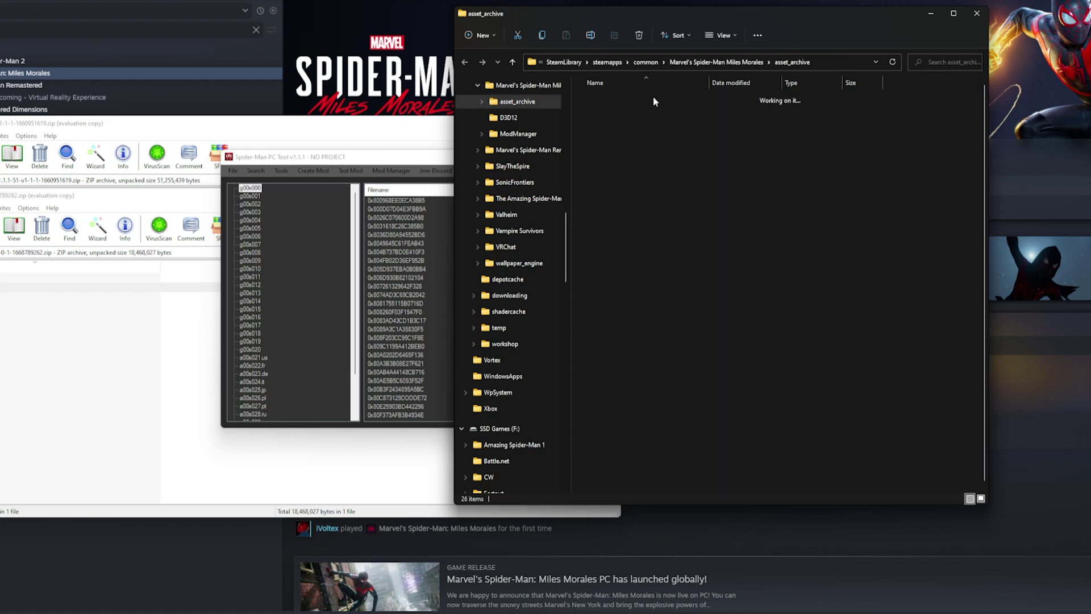
left_click(835, 63)
right_click(809, 66)
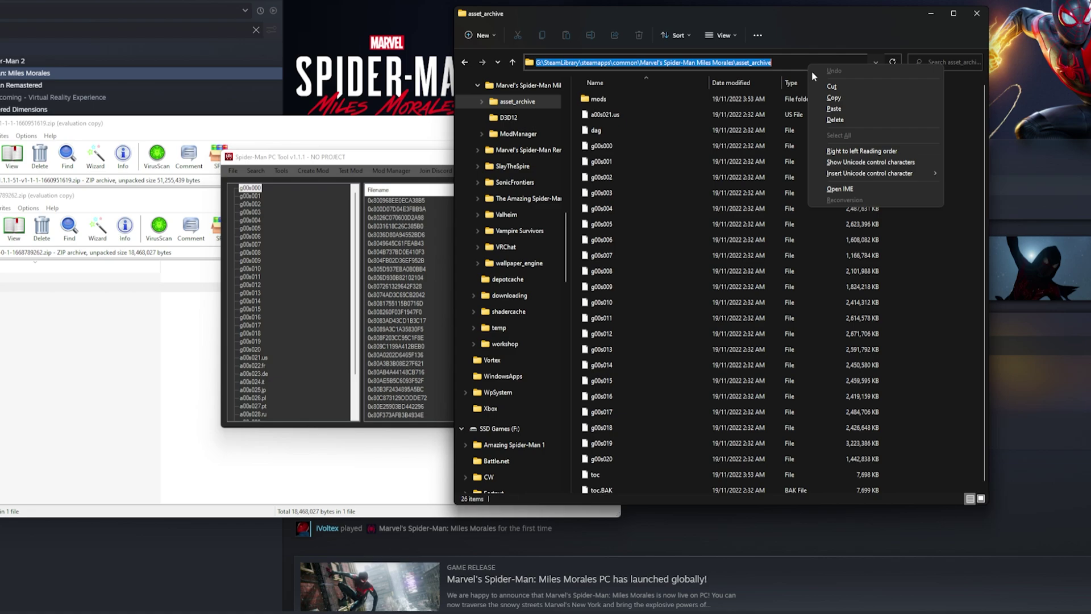
Open the Mod Manager in Spider-Man PC Tool and take the mod file out of the Champions Suit over Streetwear archive.
left_click(376, 156)
left_click_drag(376, 156, 384, 179)
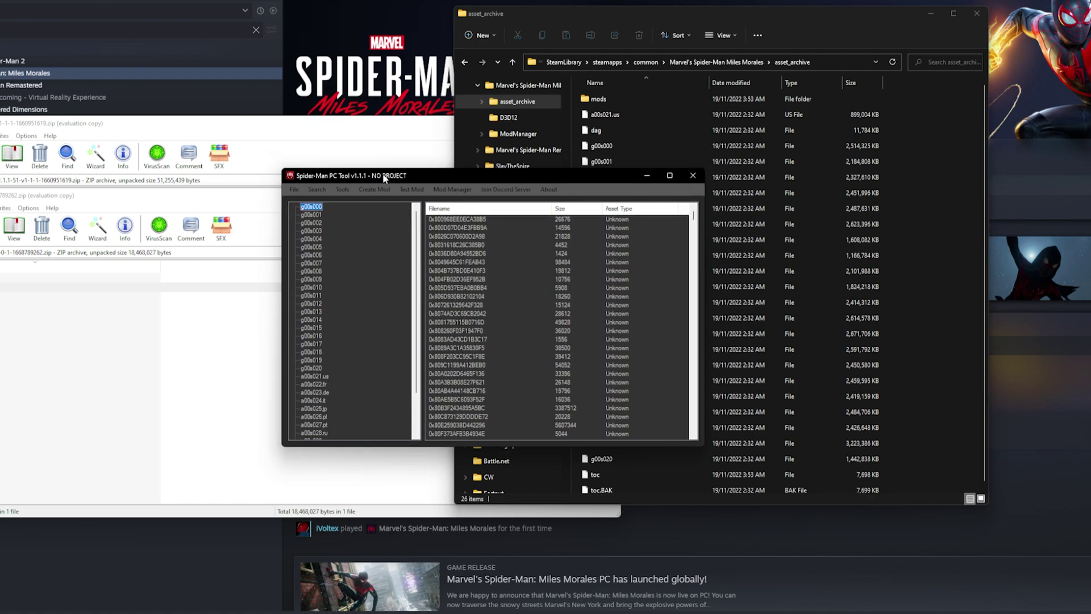
left_click(446, 191)
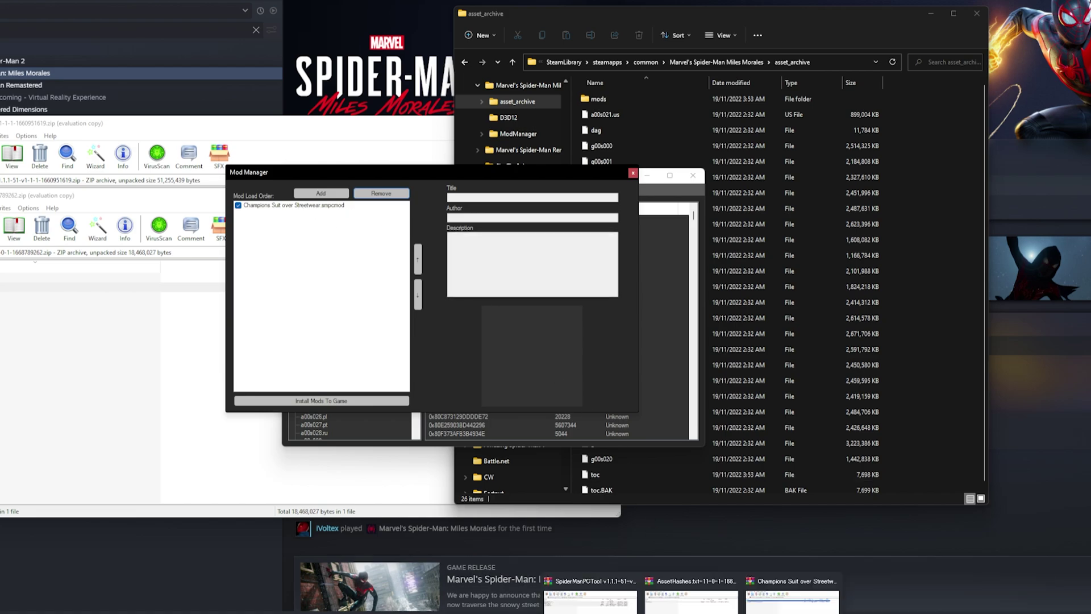
left_click(761, 603)
left_click_drag(74, 218, 585, 143)
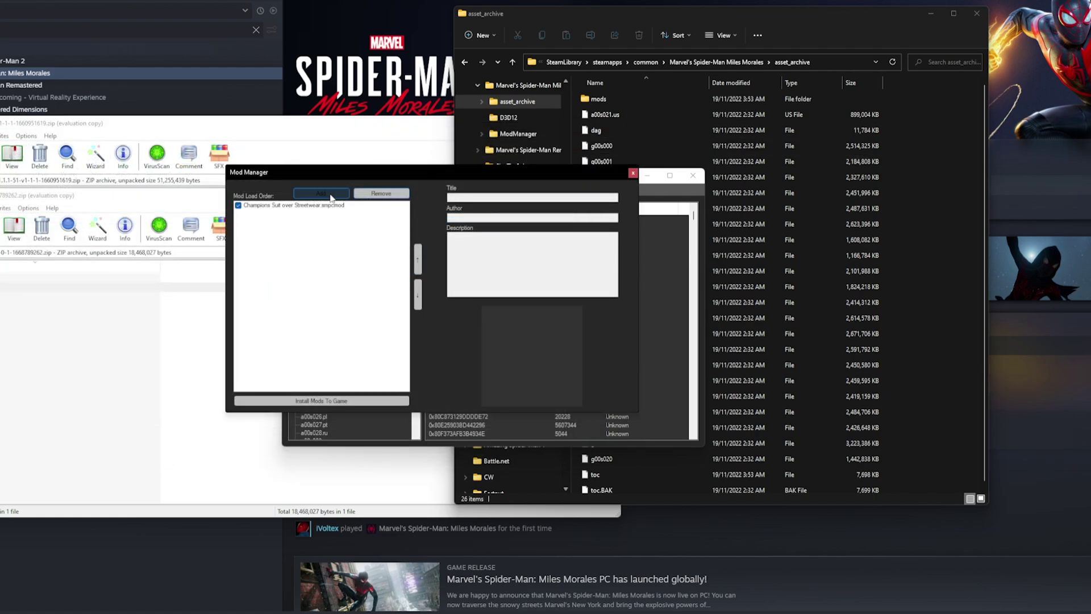
Install the Champions Suit over Streetwear mod to the game, and start Marvel's Spider-Man: Miles Morales from Steam through its launcher.
left_click(347, 396)
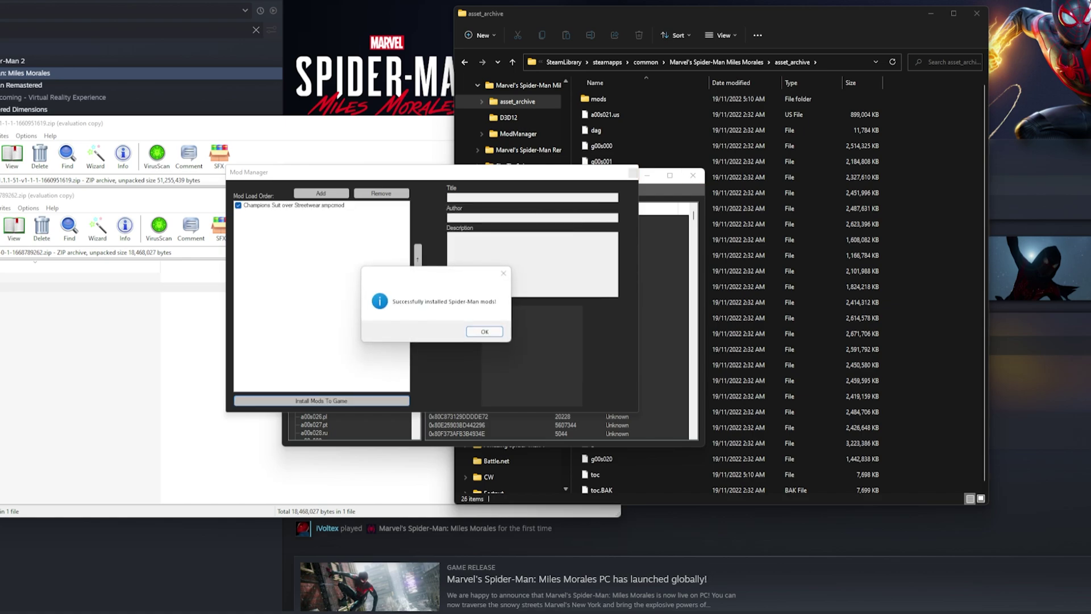
left_click(484, 331)
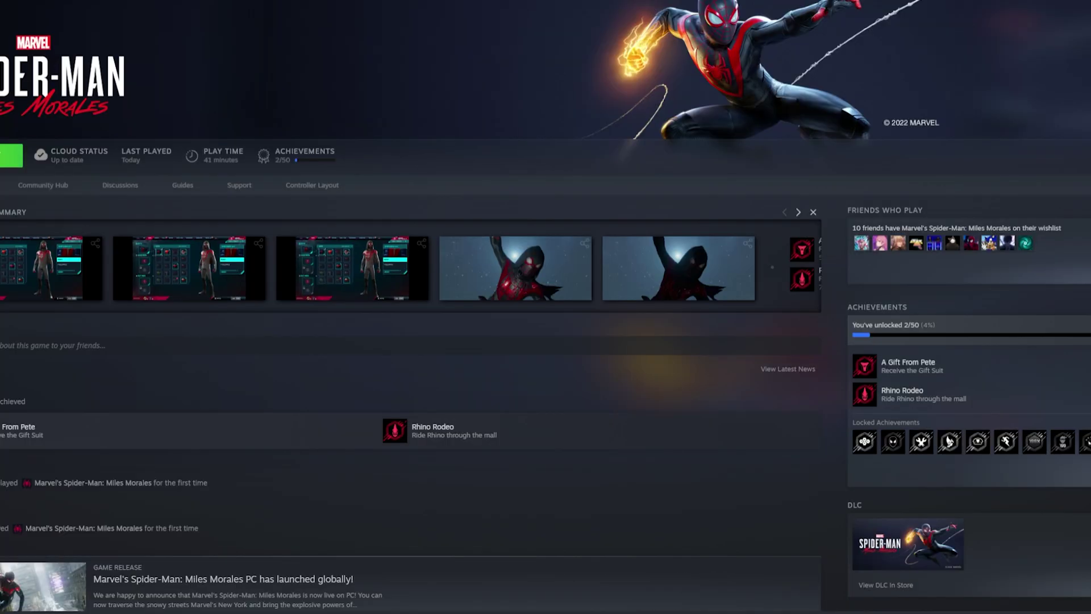
left_click(363, 155)
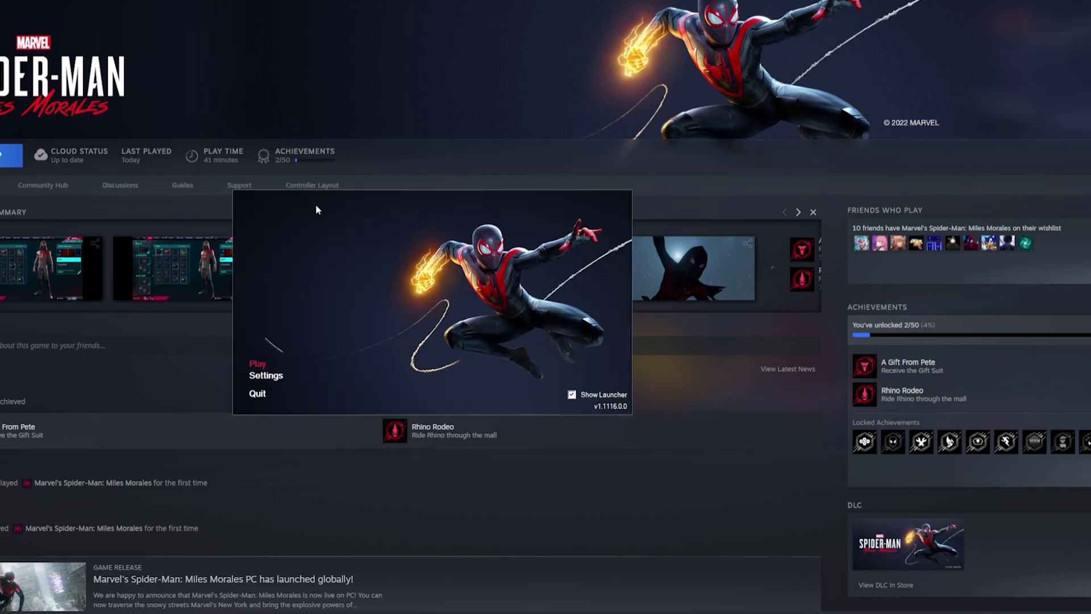
left_click(259, 362)
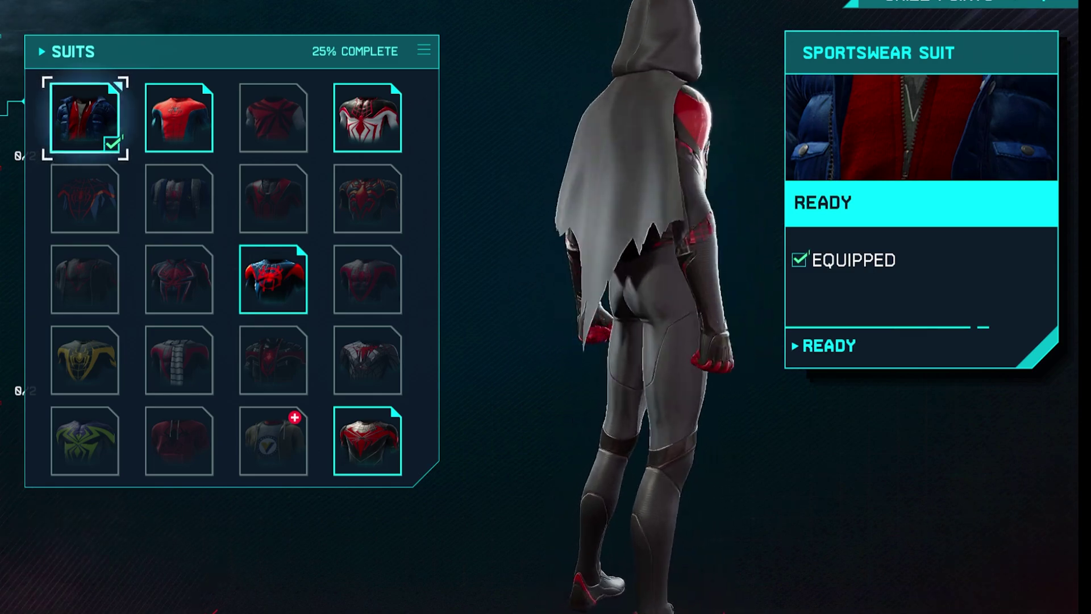
Examine the modded Sportswear Suit and the other suits in the game's suit collection, and leave the collection.
key("Right")
key("Right")
key("Right")
key("Down")
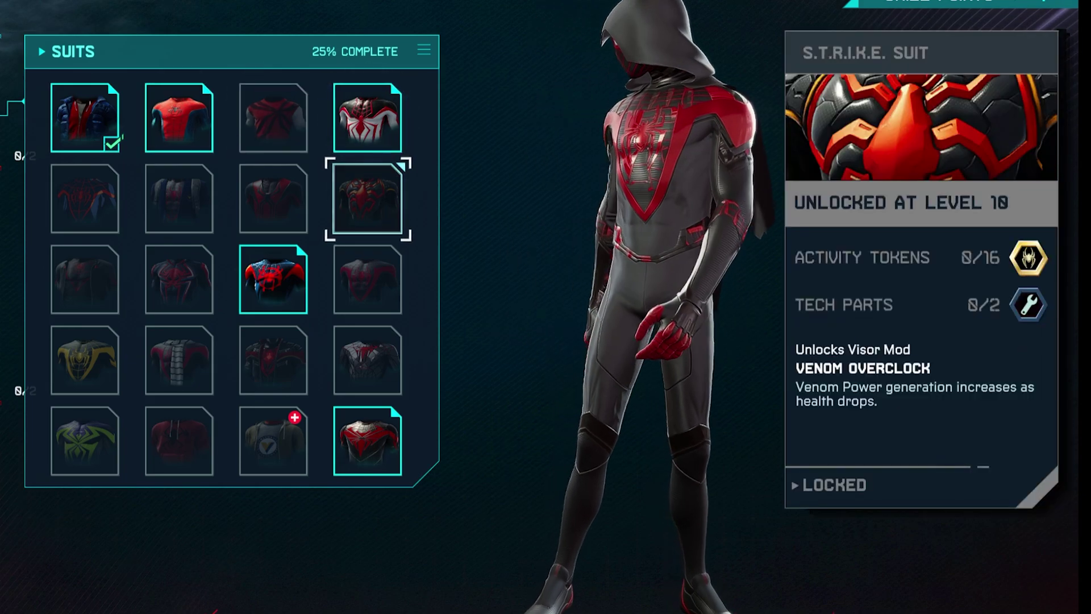
key("Left")
key("Left")
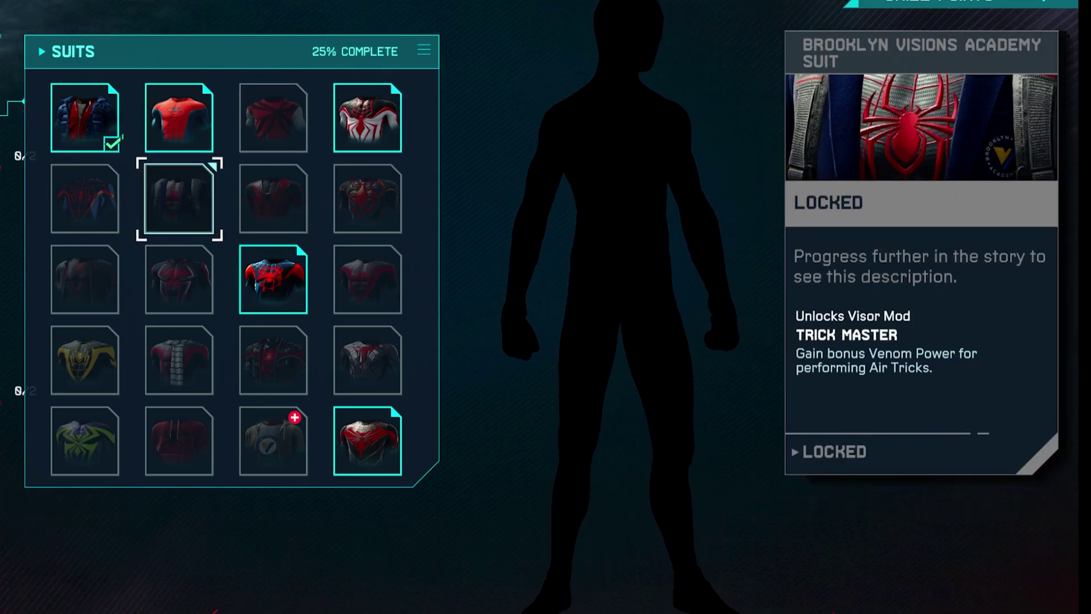
key("Left")
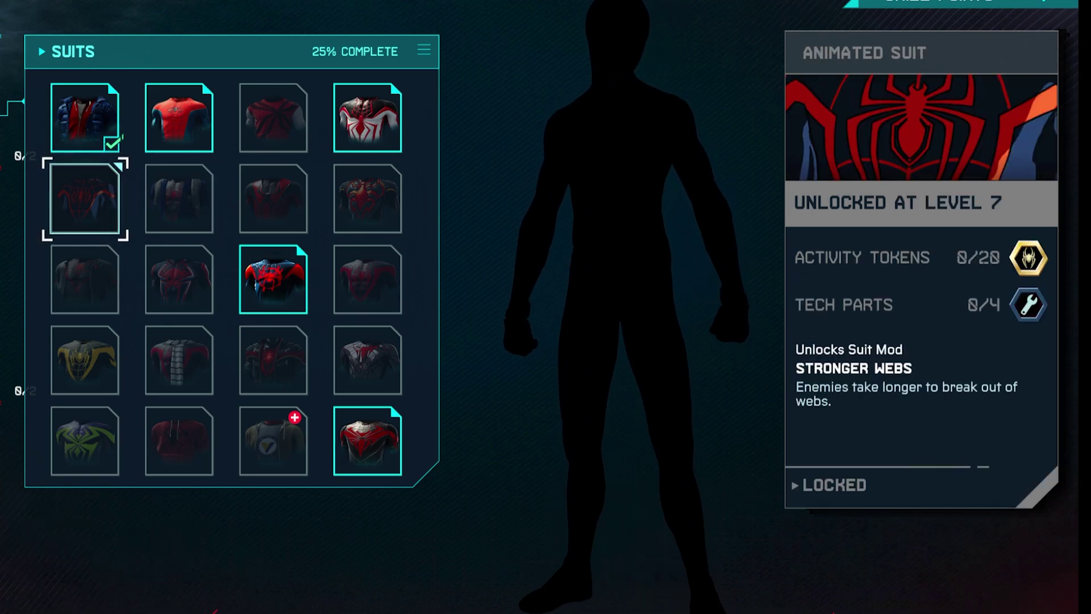
key("Down")
key("Down")
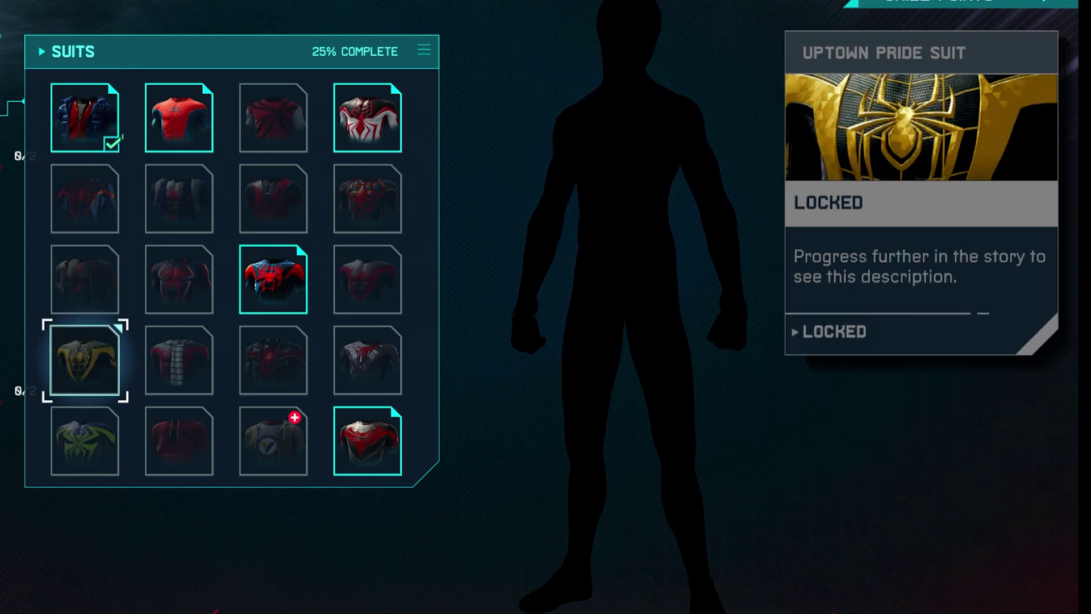
key("Down")
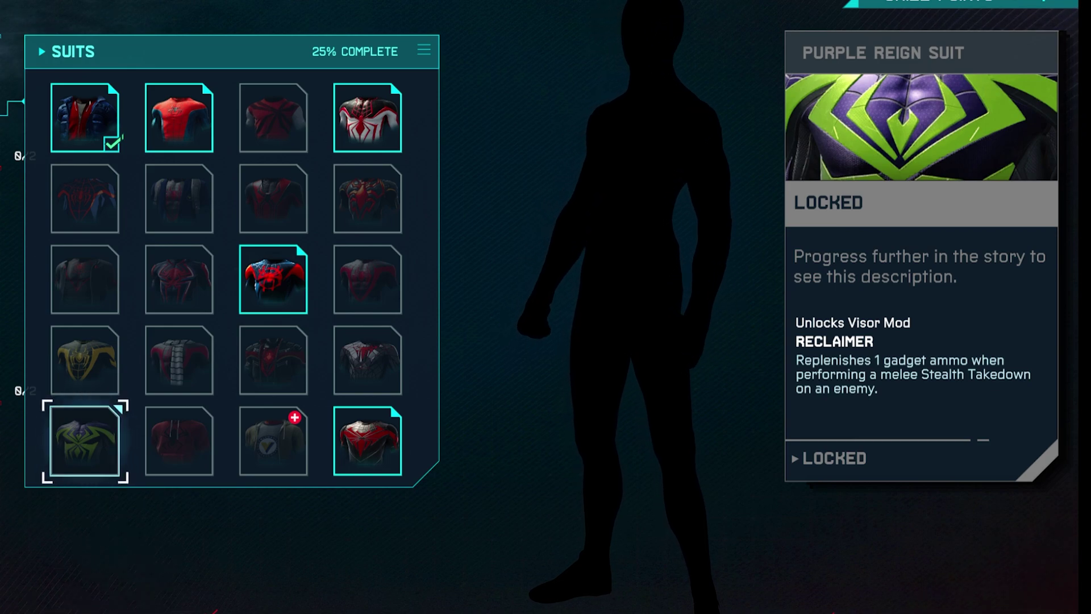
key("Right")
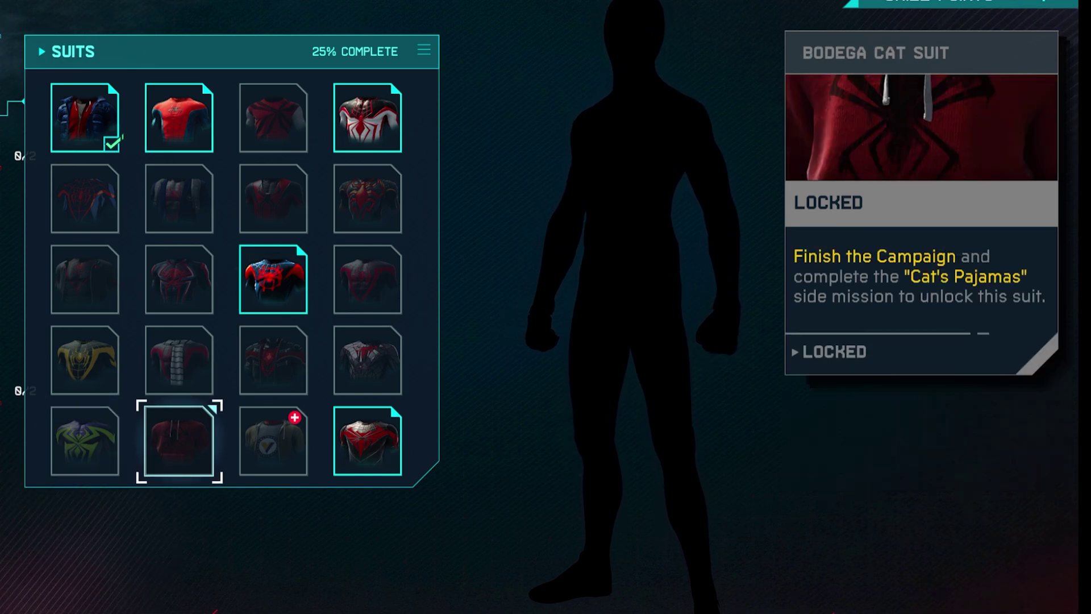
key("Right")
key("Right")
key("Escape")
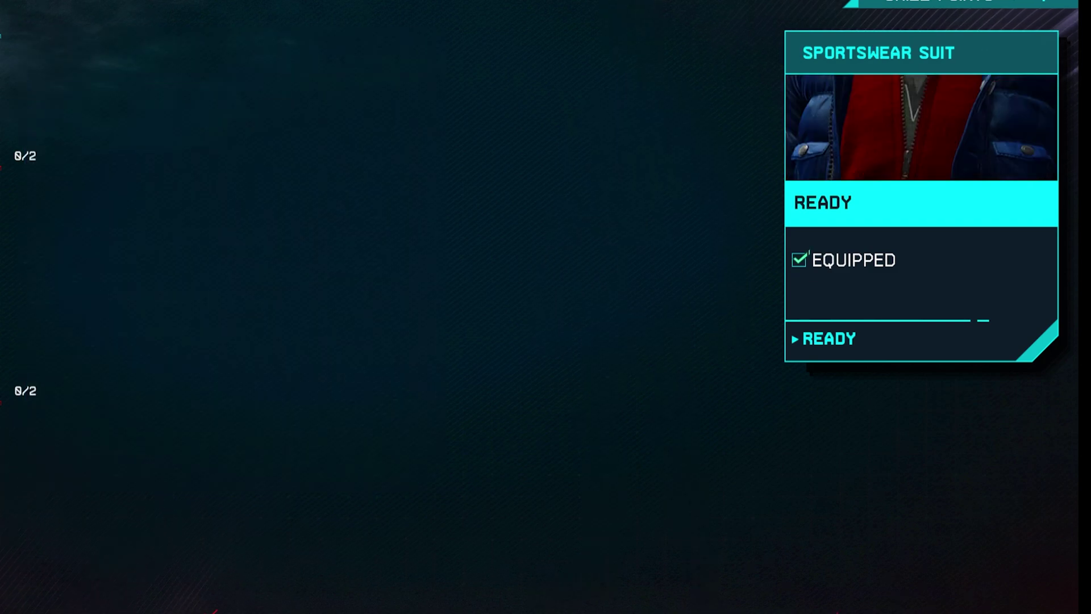